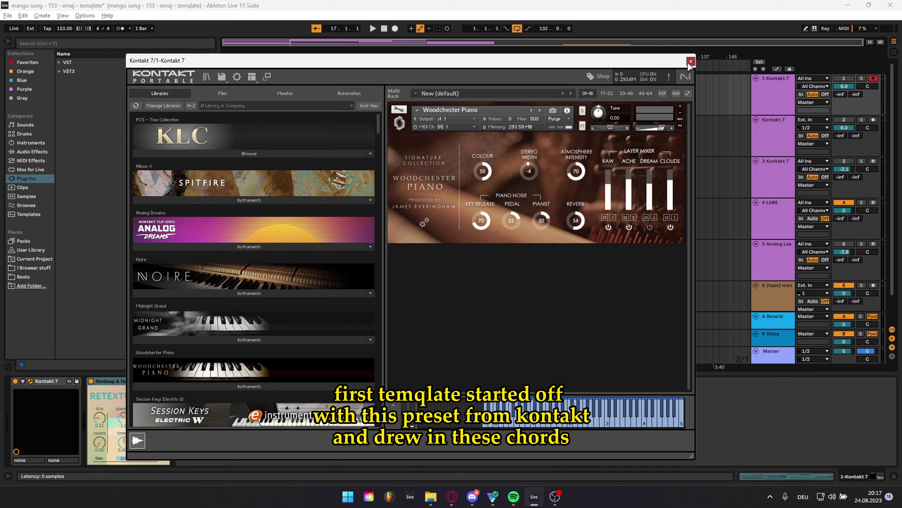
Step: Solo the first Kontakt 7 track, play it from bar 17 and view the first clip's chord notes in an enlarged editor
click(691, 62)
click(861, 78)
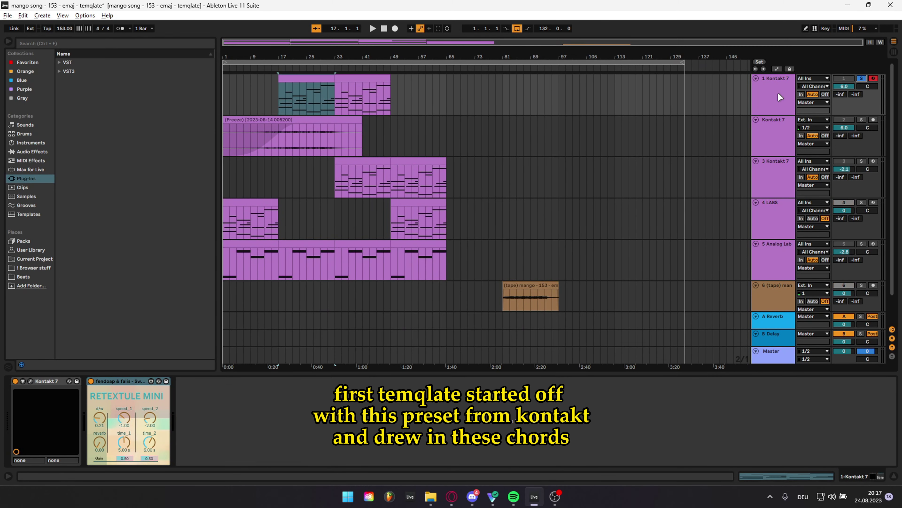
click(280, 66)
double_click(289, 80)
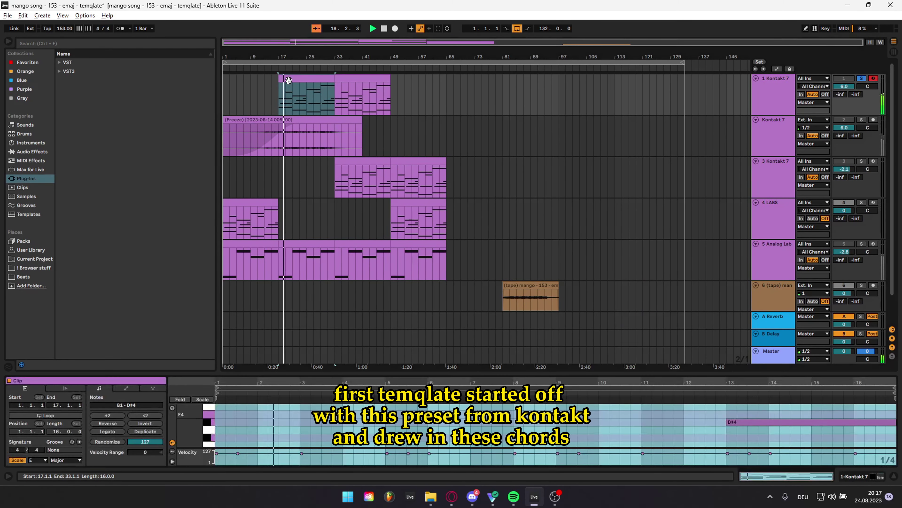
drag(350, 373, 350, 97)
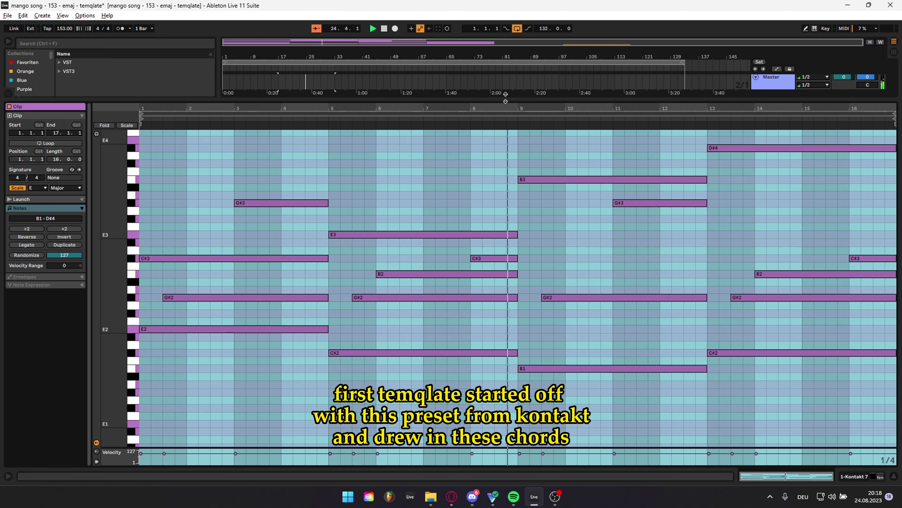
drag(505, 98, 512, 194)
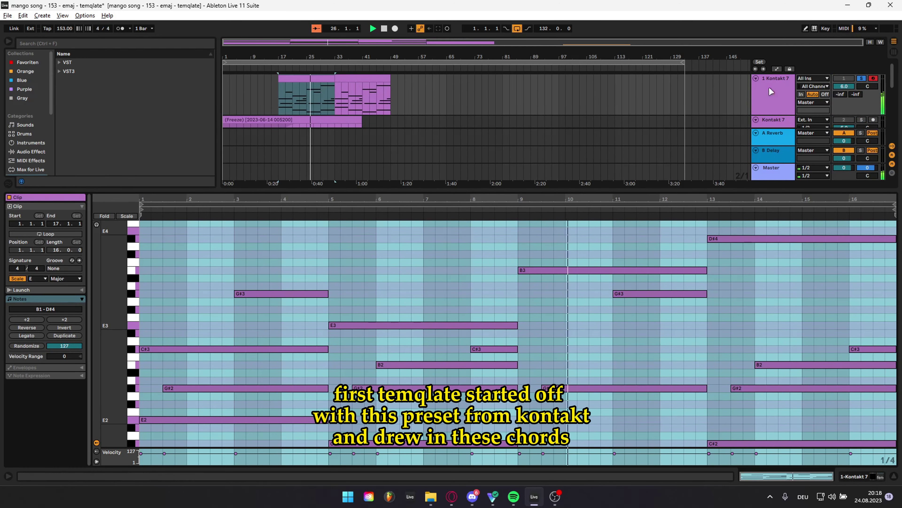
Step: Review the first Kontakt 7 track's device chain and its first clip's chord notes during playback
double_click(770, 91)
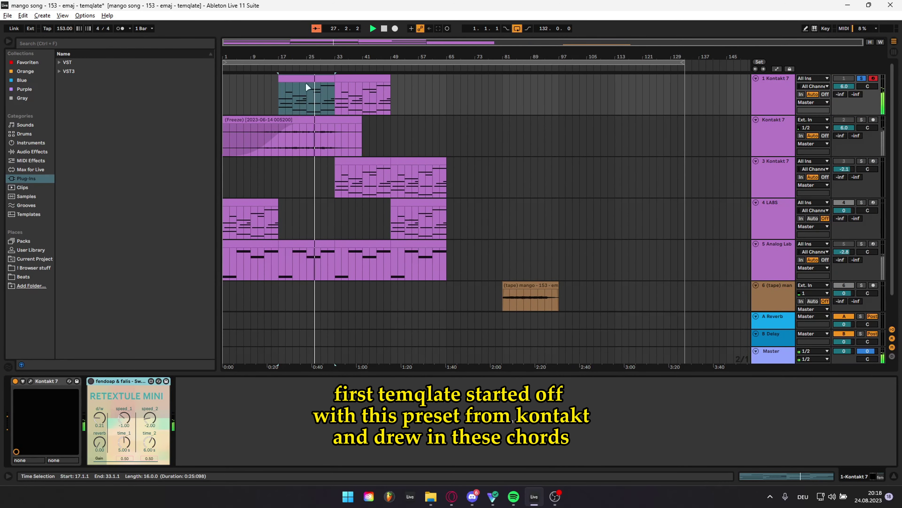
double_click(317, 103)
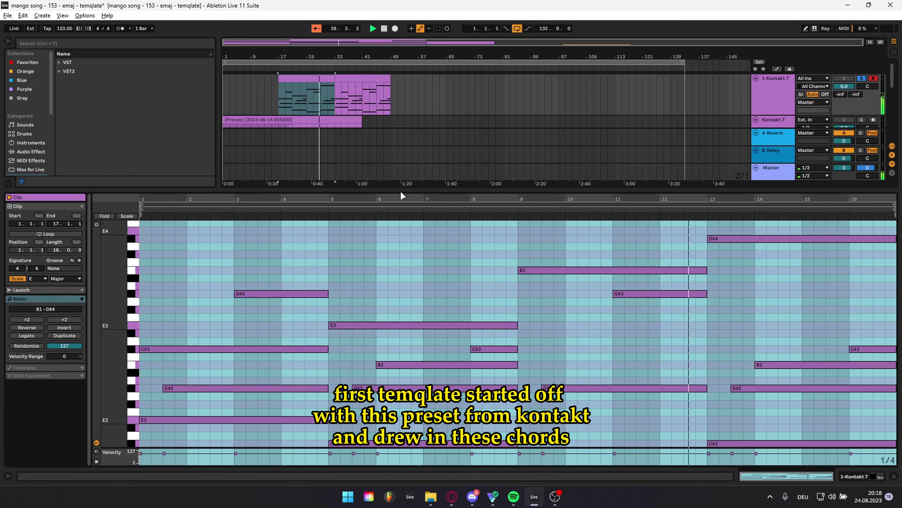
drag(399, 190, 372, 221)
click(771, 93)
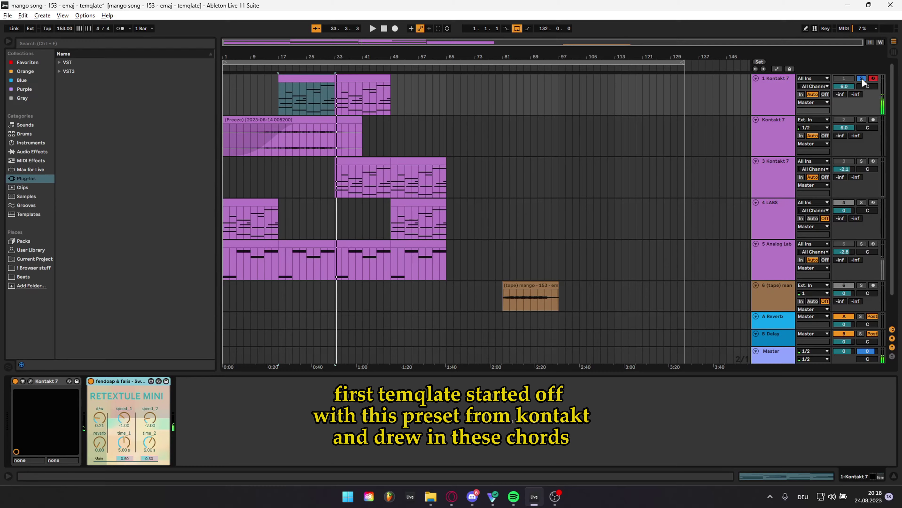
Step: Play the frozen Kontakt 7 track from bar 17 and inspect its Lossy and Utility Gain automation
click(278, 130)
key(space)
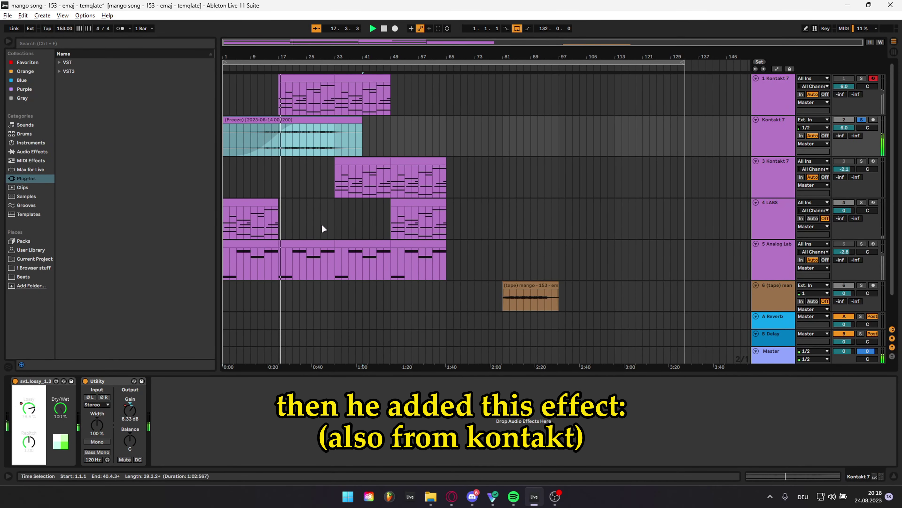
key(a)
click(29, 409)
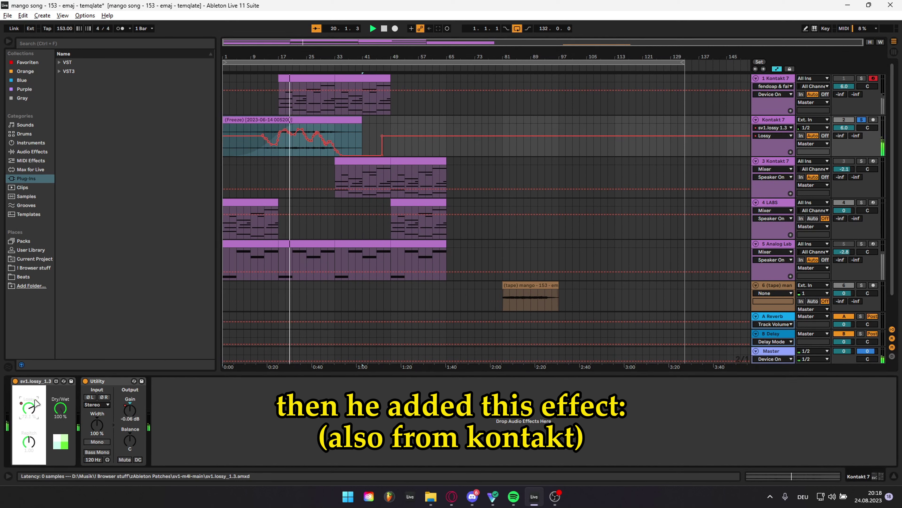
click(126, 411)
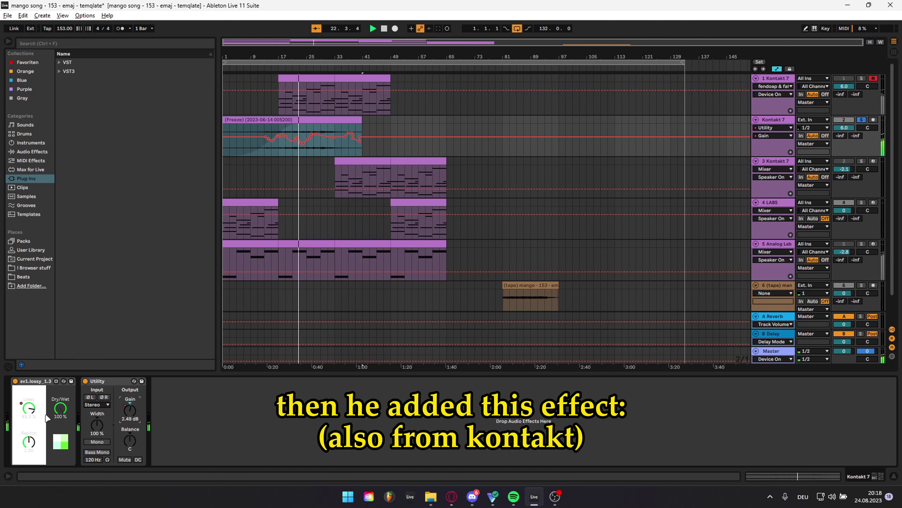
key(a)
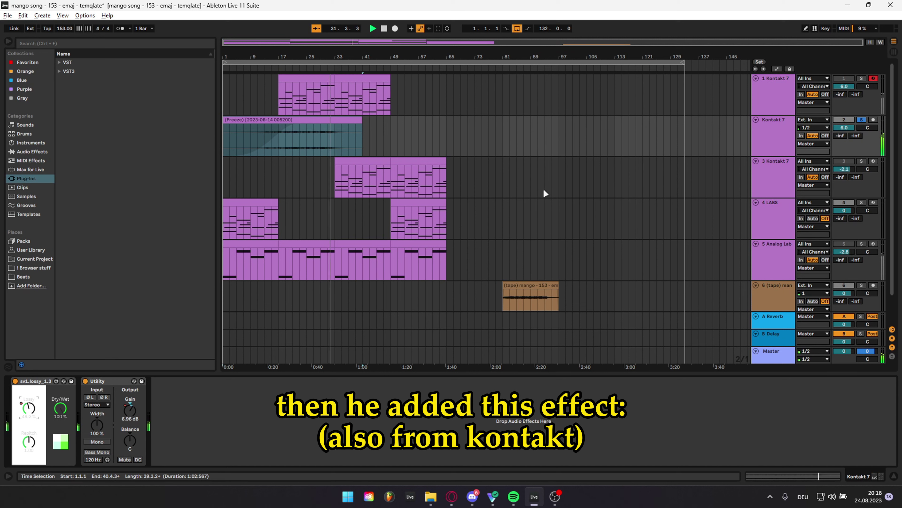
Step: Solo the third Kontakt 7 track and search its Kontakt library for "tapes"
click(862, 120)
click(861, 120)
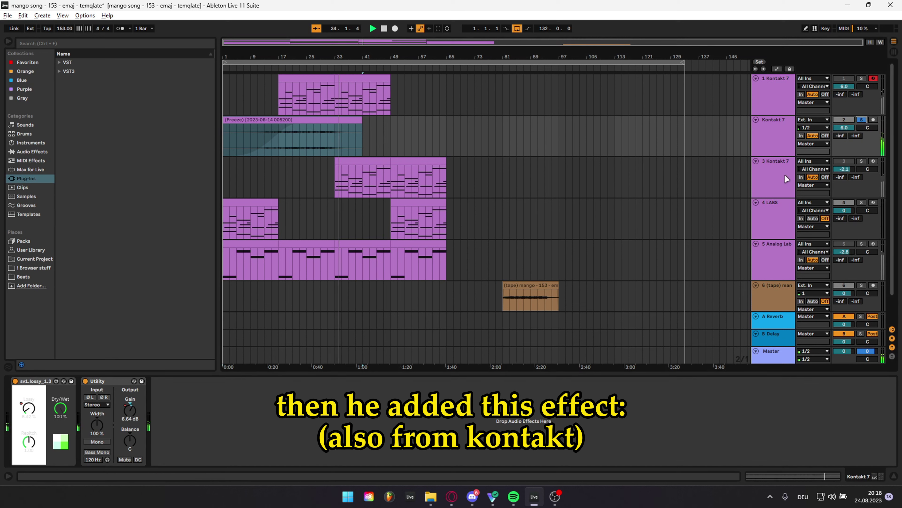
click(777, 179)
click(861, 161)
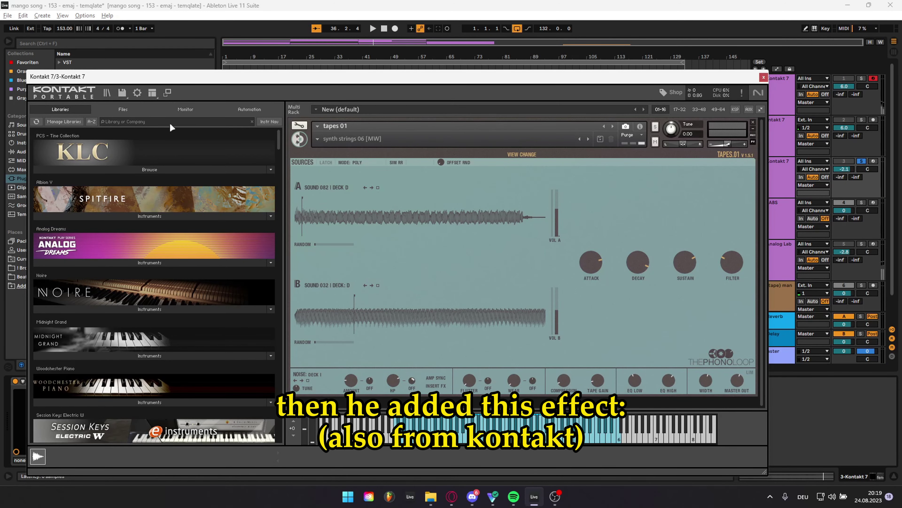
click(167, 122)
text(tapes)
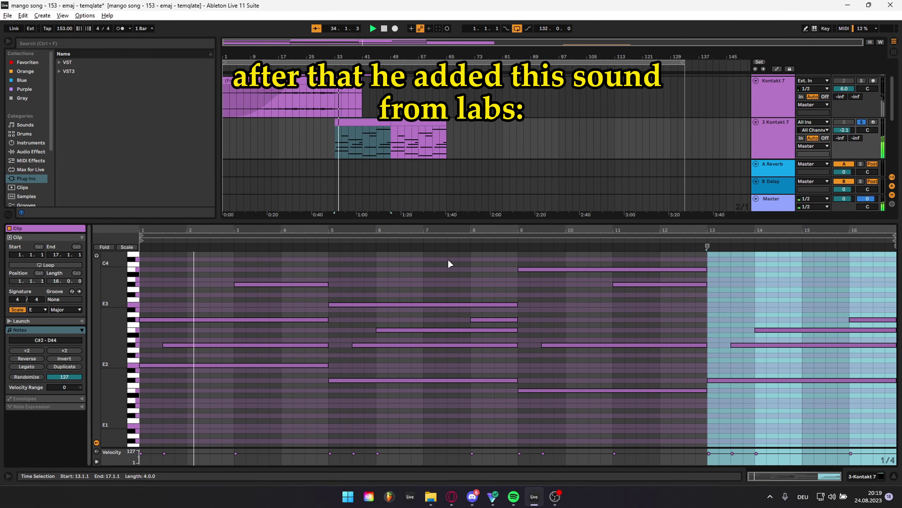
Step: Examine the chord notes of the third Kontakt 7 track's first clip in an enlarged editor, and return to its device chain
drag(434, 222, 430, 142)
scroll(422, 282, up, 5)
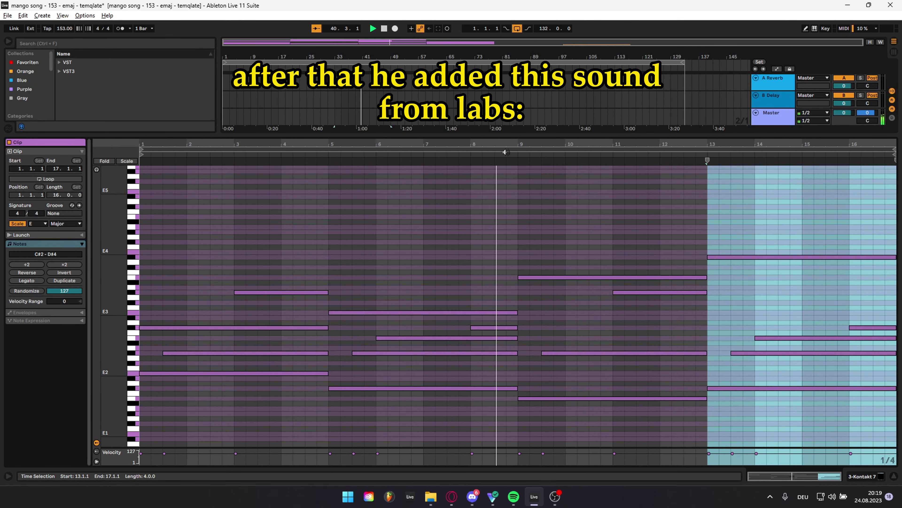
drag(482, 135, 483, 255)
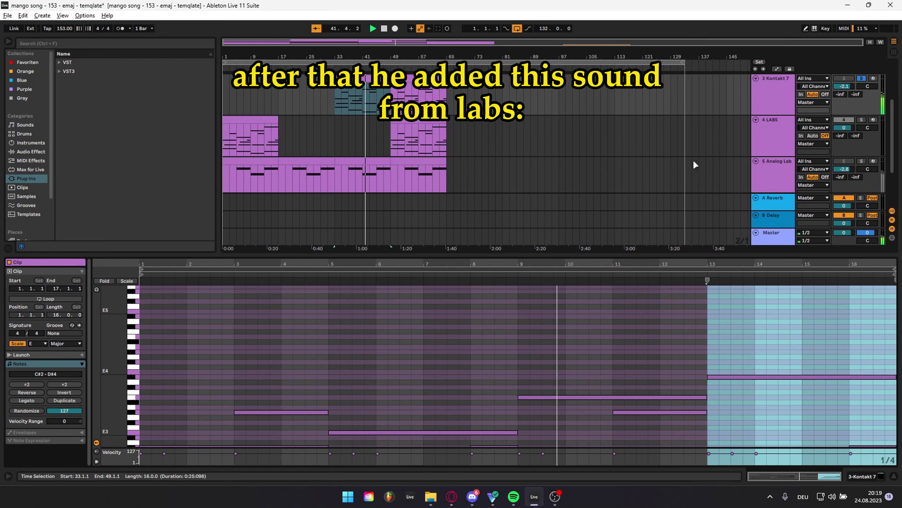
click(772, 95)
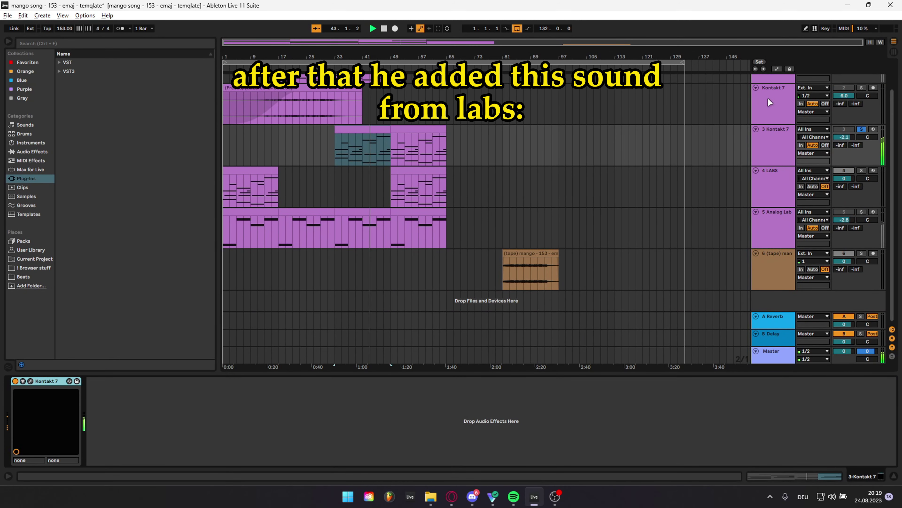
scroll(778, 143, up, 2)
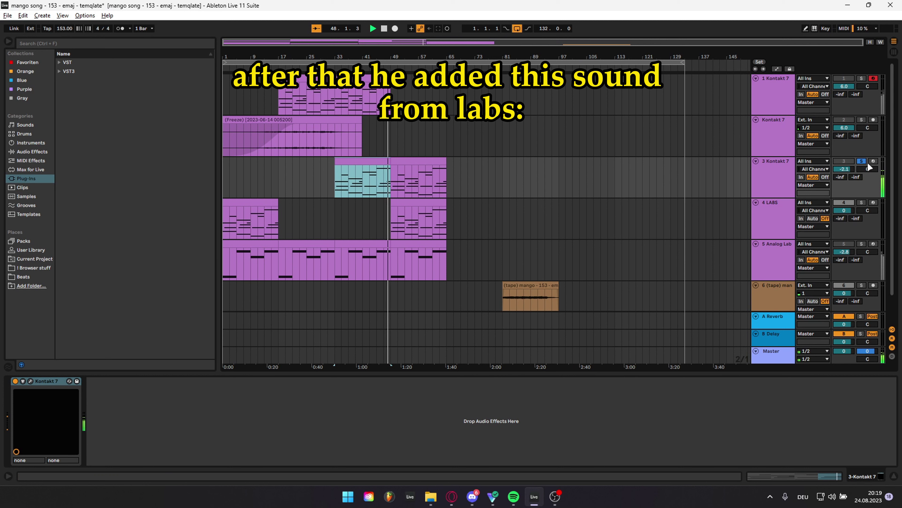
Step: Solo the LABS track, delete the Retextule Mini effect from its device chain and open the LABS instrument
click(862, 202)
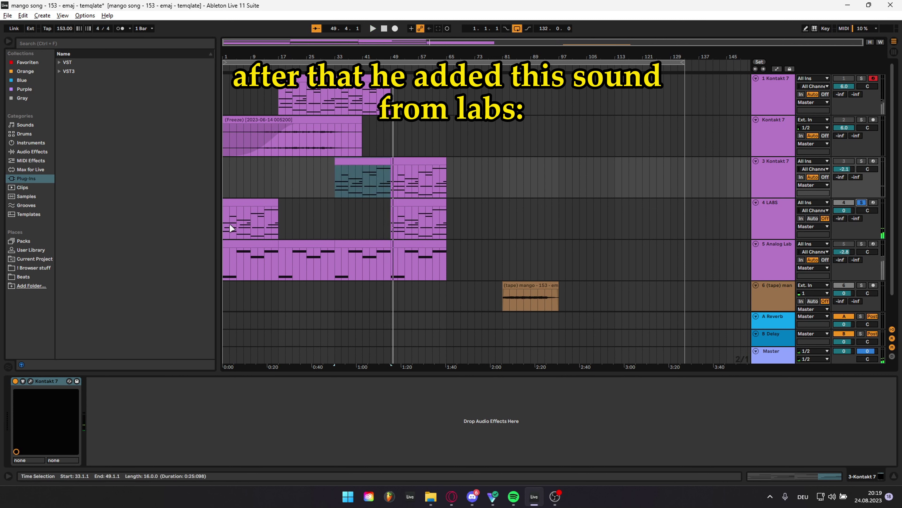
click(777, 223)
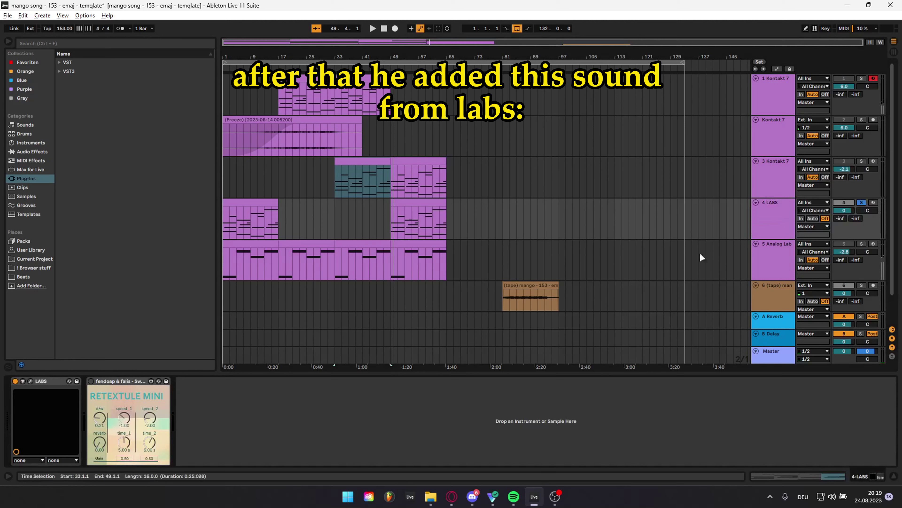
click(114, 378)
key(Delete)
click(30, 381)
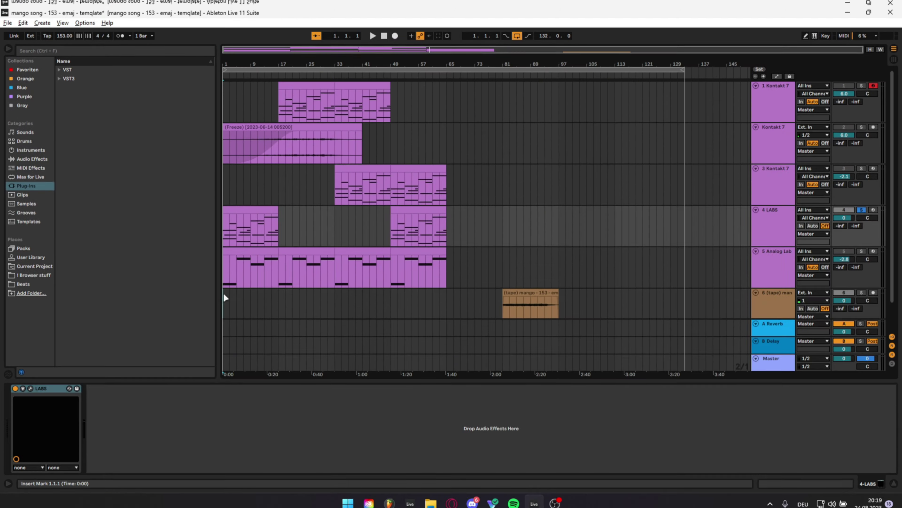
Step: Play the arrangement from bar 1 and open the LABS track's first clip in an enlarged note editor
click(223, 285)
key(space)
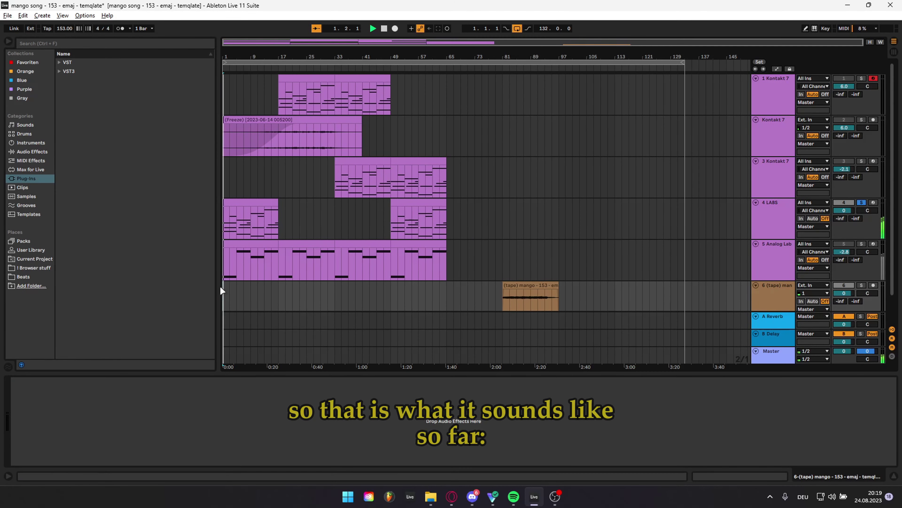
double_click(237, 205)
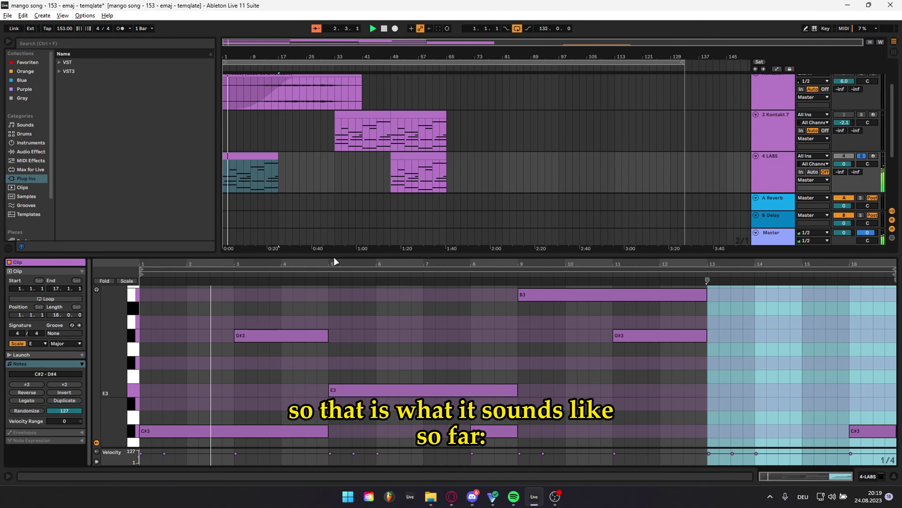
drag(333, 255, 334, 62)
Step: Examine the LABS clip's chord notes across their full pitch range while the clip plays
scroll(426, 288, down, 2)
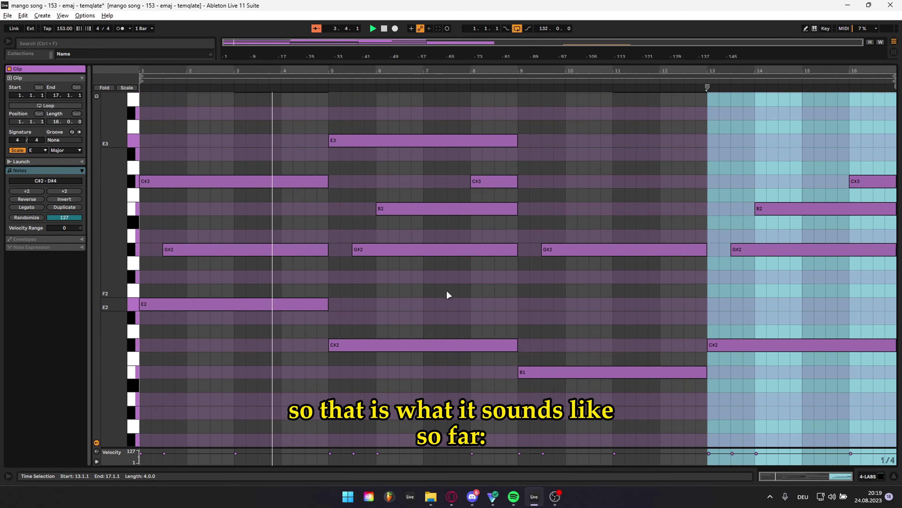
scroll(448, 291, up, 2)
scroll(449, 291, down, 6)
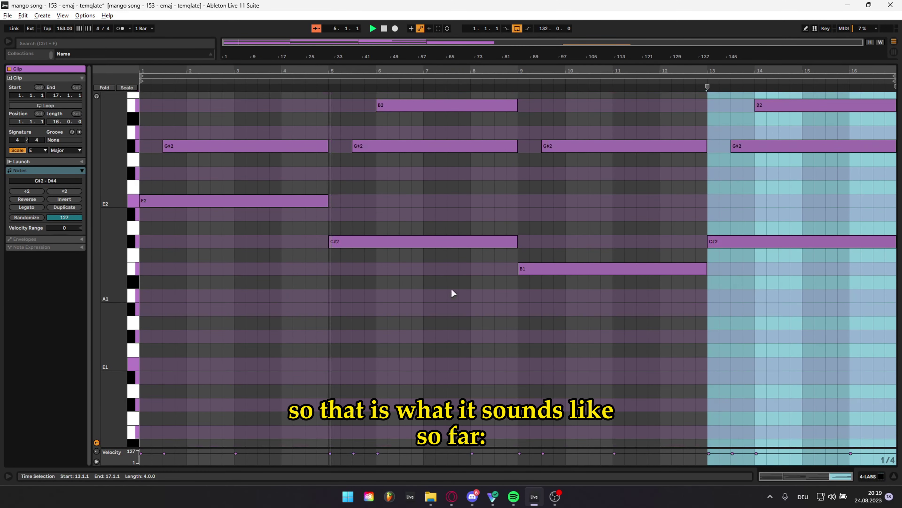
scroll(459, 299, up, 5)
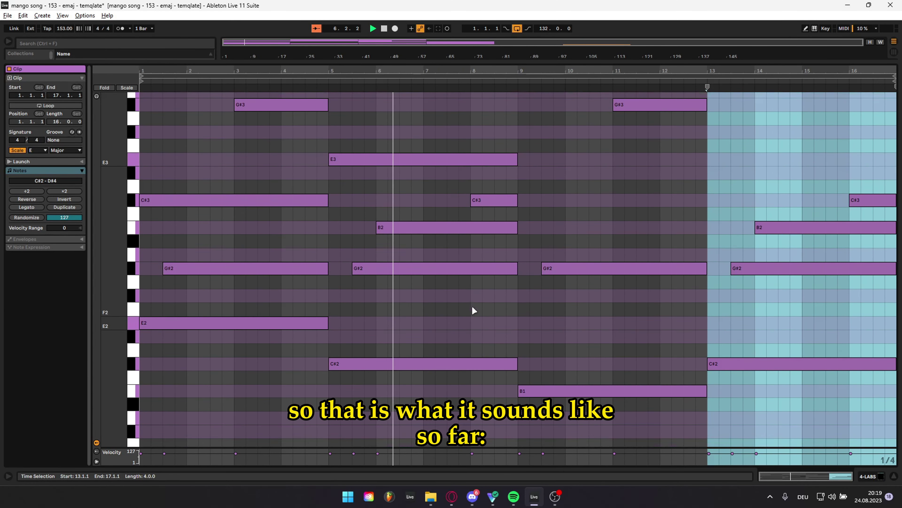
scroll(472, 304, up, 2)
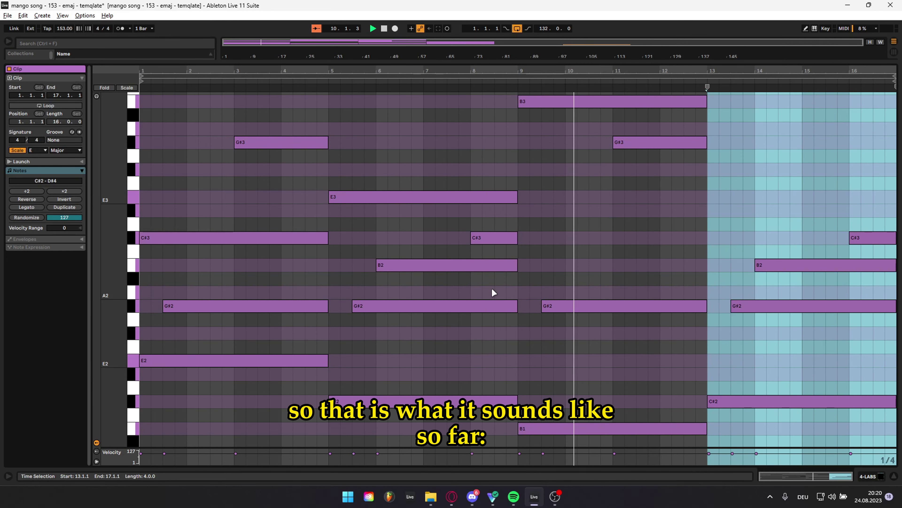
scroll(639, 221, up, 4)
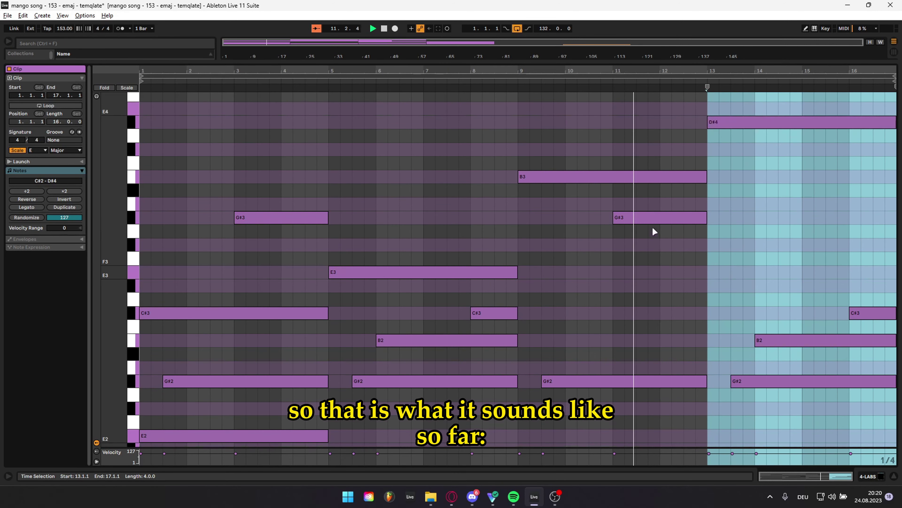
scroll(655, 232, up, 4)
scroll(655, 231, down, 4)
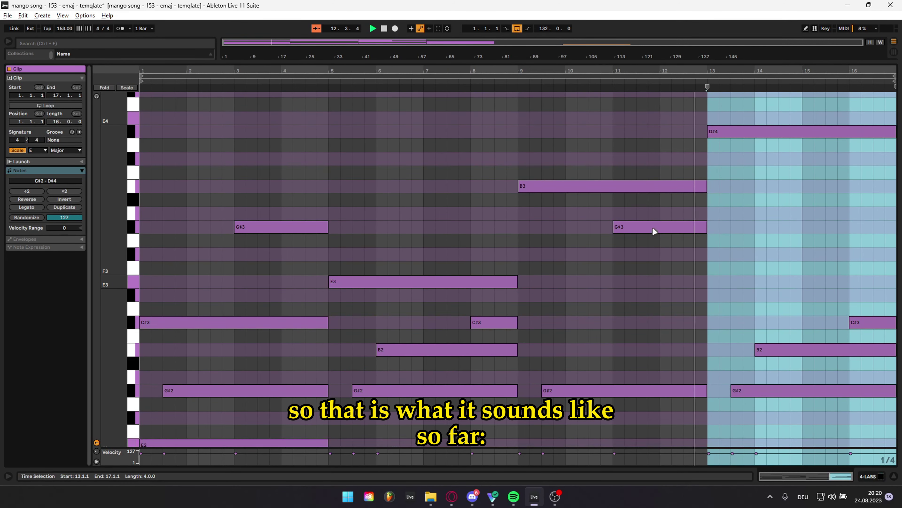
scroll(649, 234, down, 5)
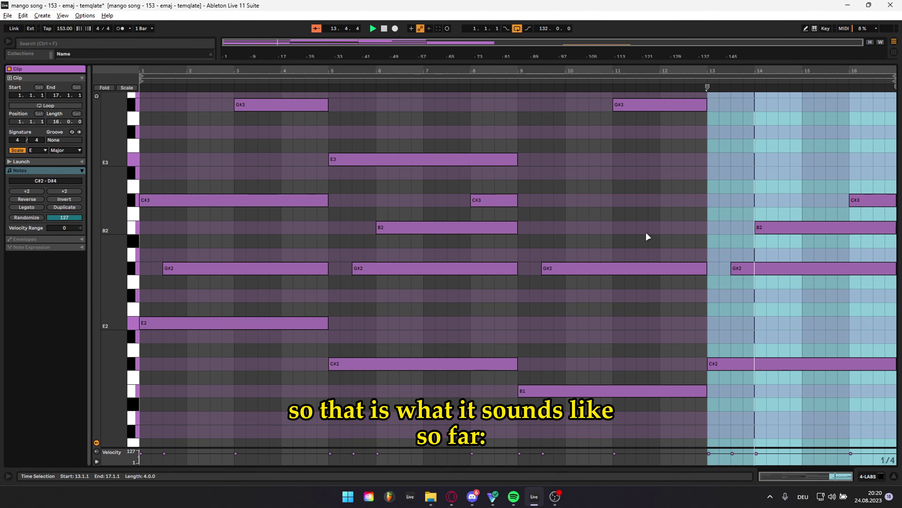
scroll(646, 233, up, 4)
scroll(646, 233, down, 2)
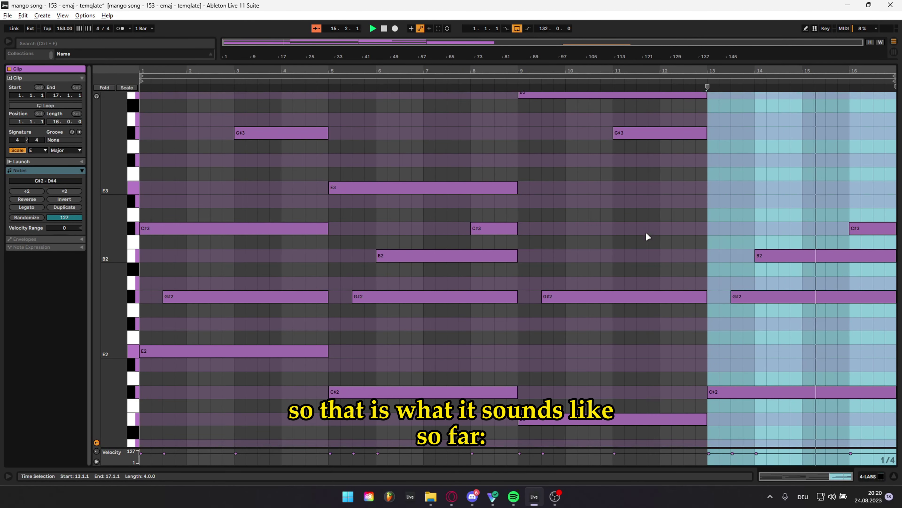
scroll(646, 233, up, 2)
Step: Shrink the note editor and view the "cold but warm" bass preset on the Analog Lab V track
drag(705, 63, 764, 434)
double_click(774, 212)
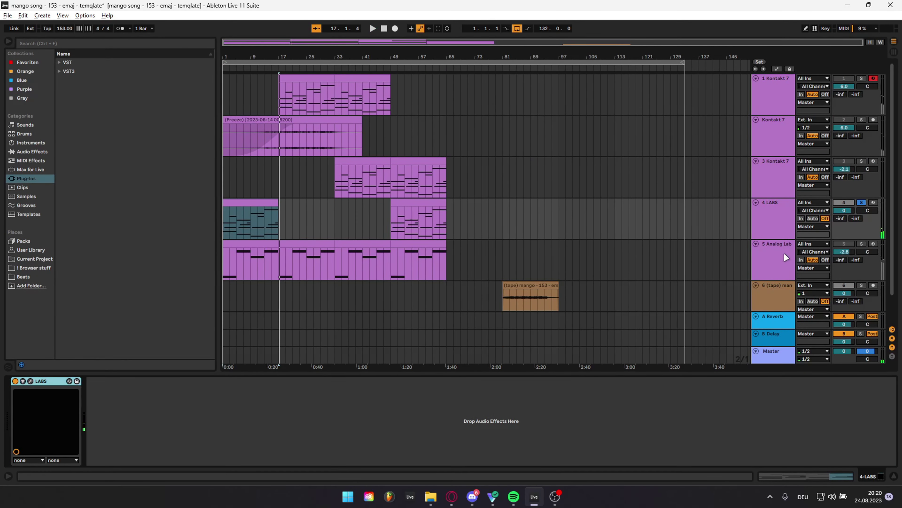
click(785, 257)
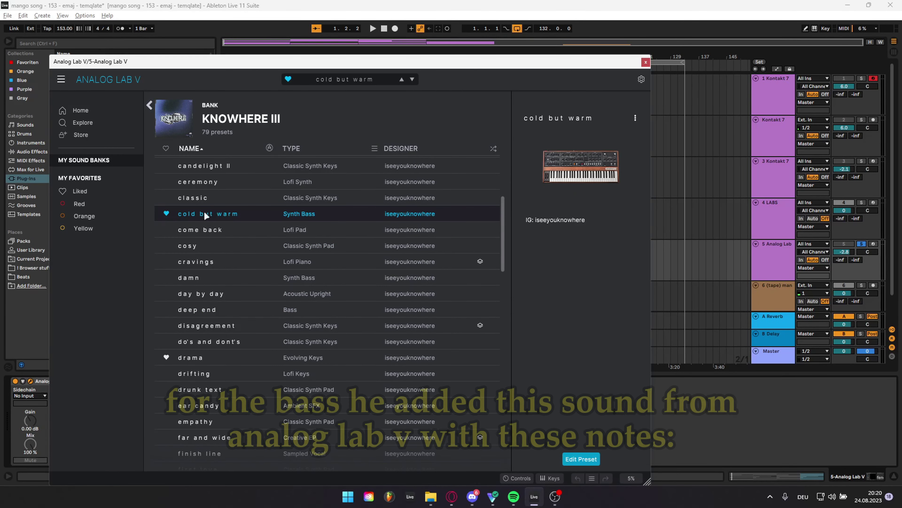
click(646, 63)
Step: Show the Analog Lab V track's first bass clip in an enlarged note editor and play it from bar 1
double_click(261, 254)
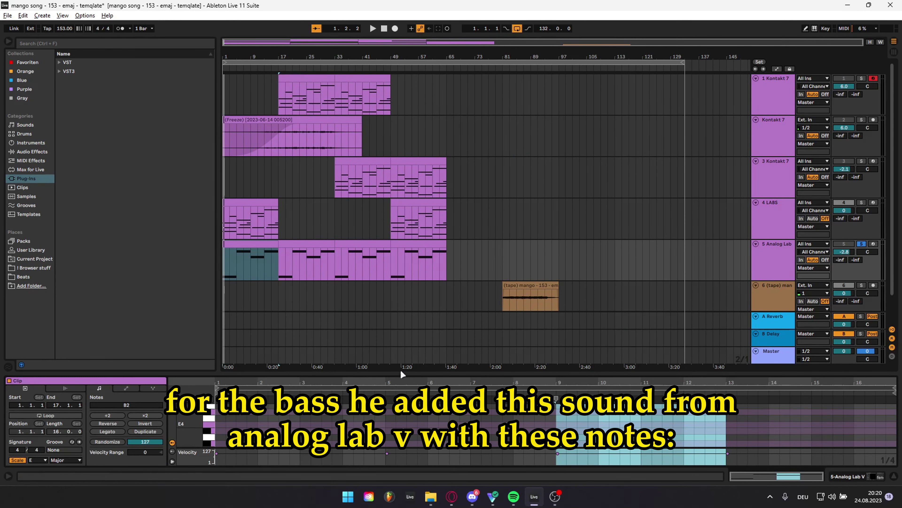
drag(396, 374, 396, 151)
key(space)
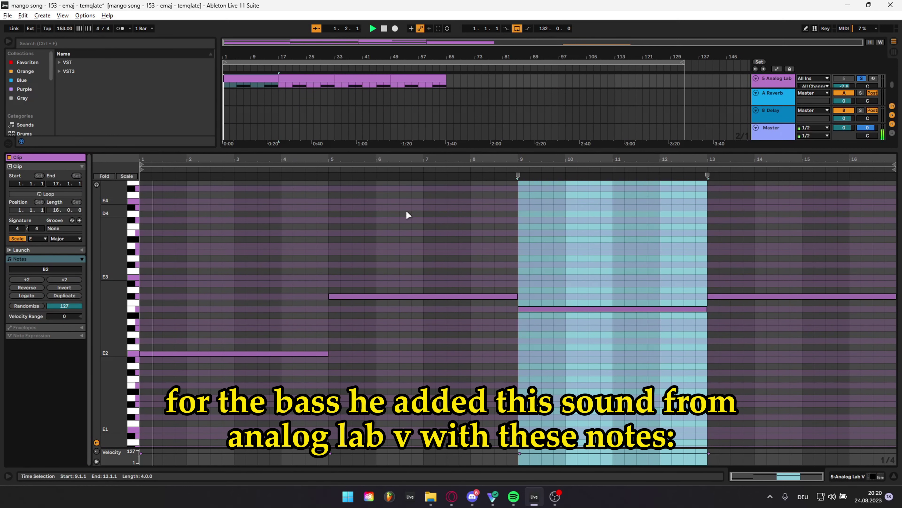
Step: Examine the Analog Lab V track's device chain and its first bass clip's notes while the soloed bass plays
double_click(774, 81)
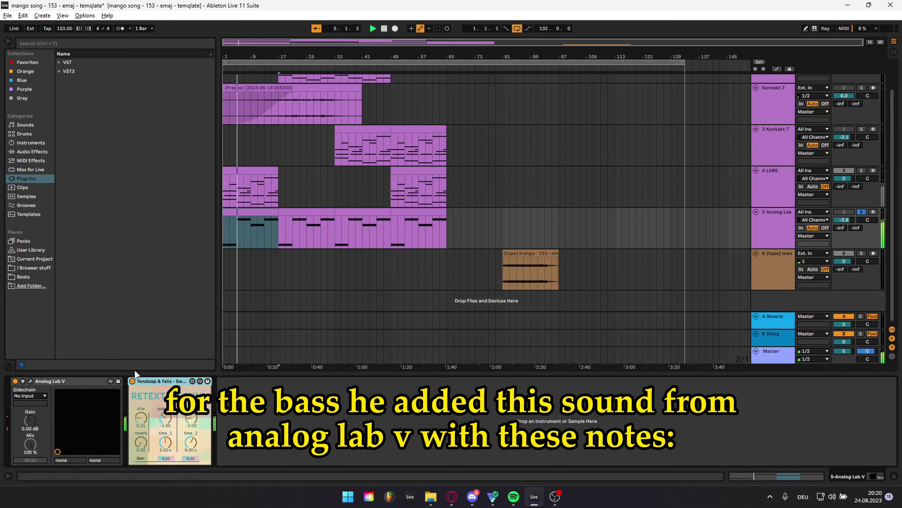
double_click(236, 213)
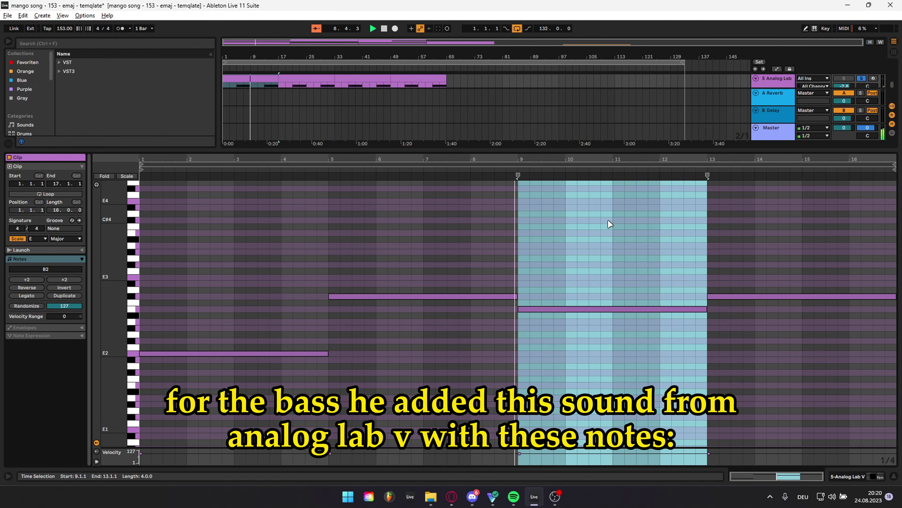
drag(693, 150, 689, 259)
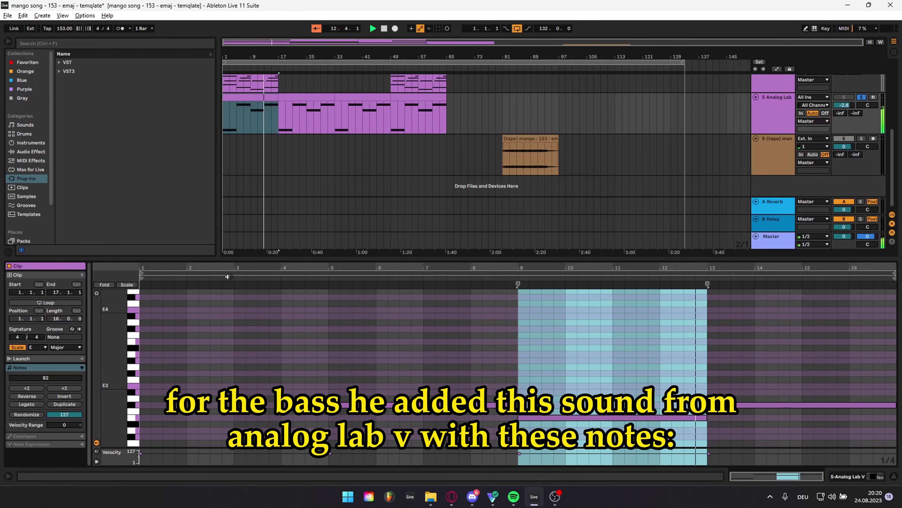
click(764, 119)
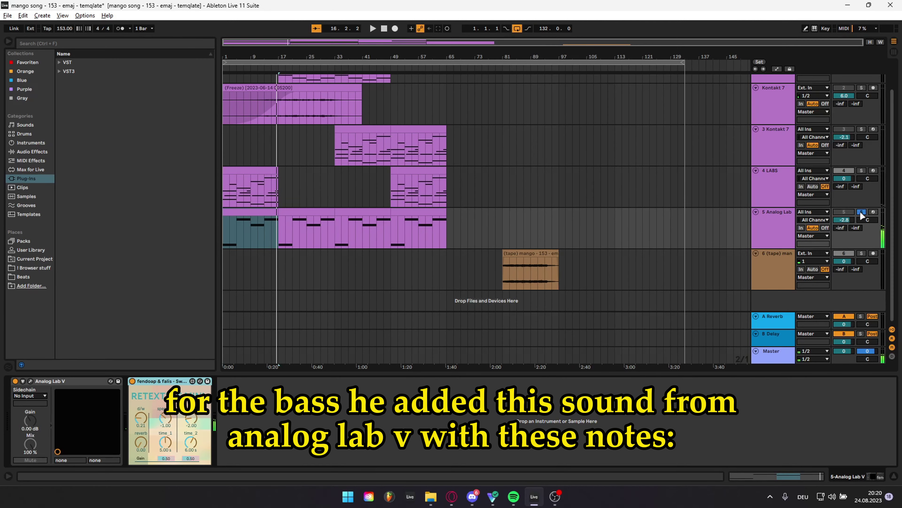
Step: Disarm the first Kontakt 7 track and play the full loop from bar 1 with all instrument tracks audible
click(219, 263)
click(226, 277)
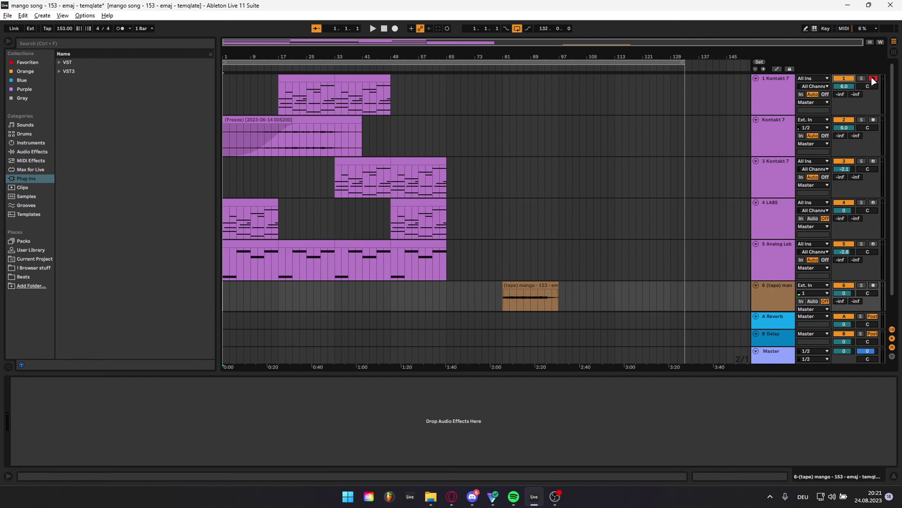
click(873, 79)
key(space)
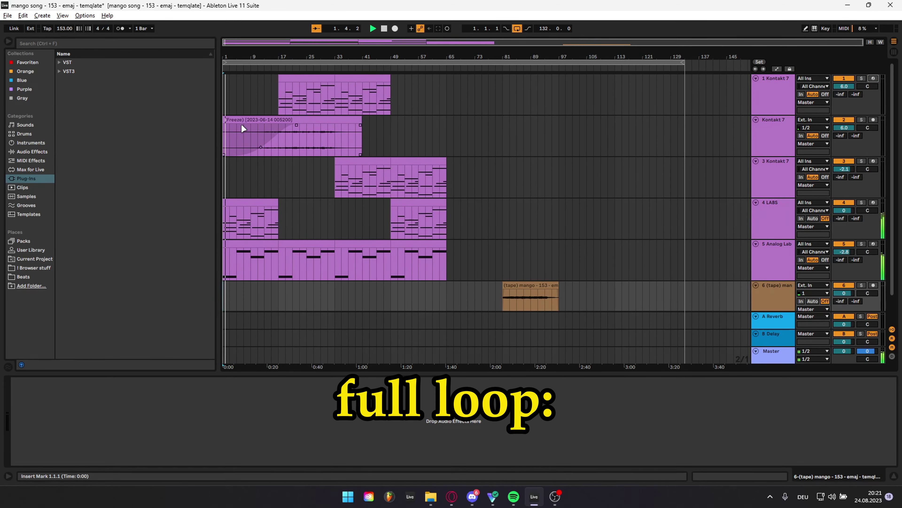